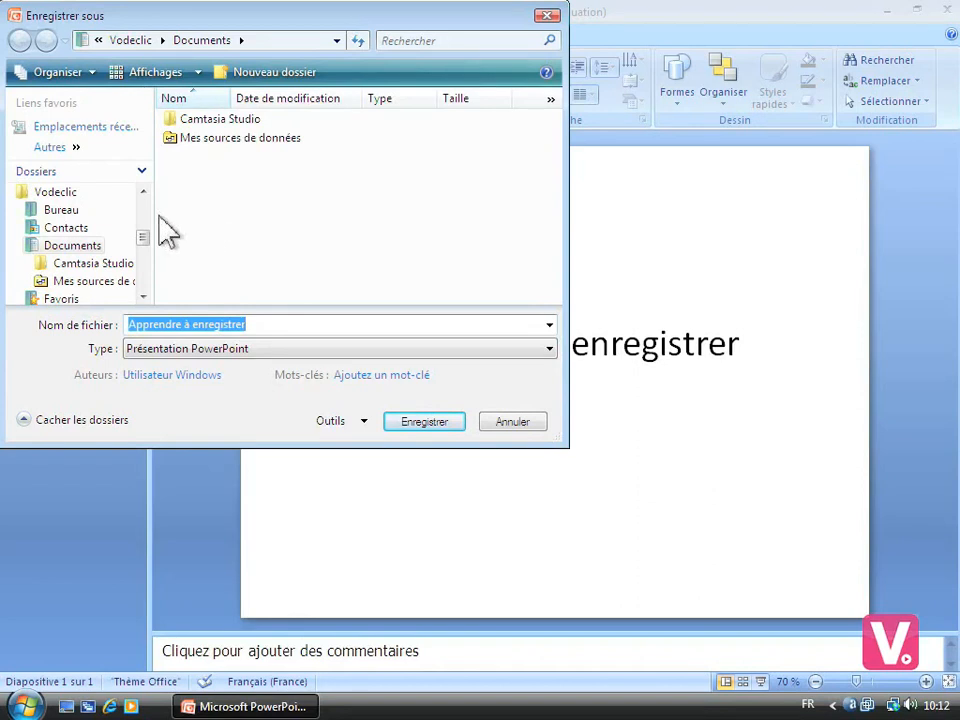
Save the presentation in the Bureau folder as "Apprendre à enregistrer" in Présentation PowerPoint format and close it.
left_click(60, 212)
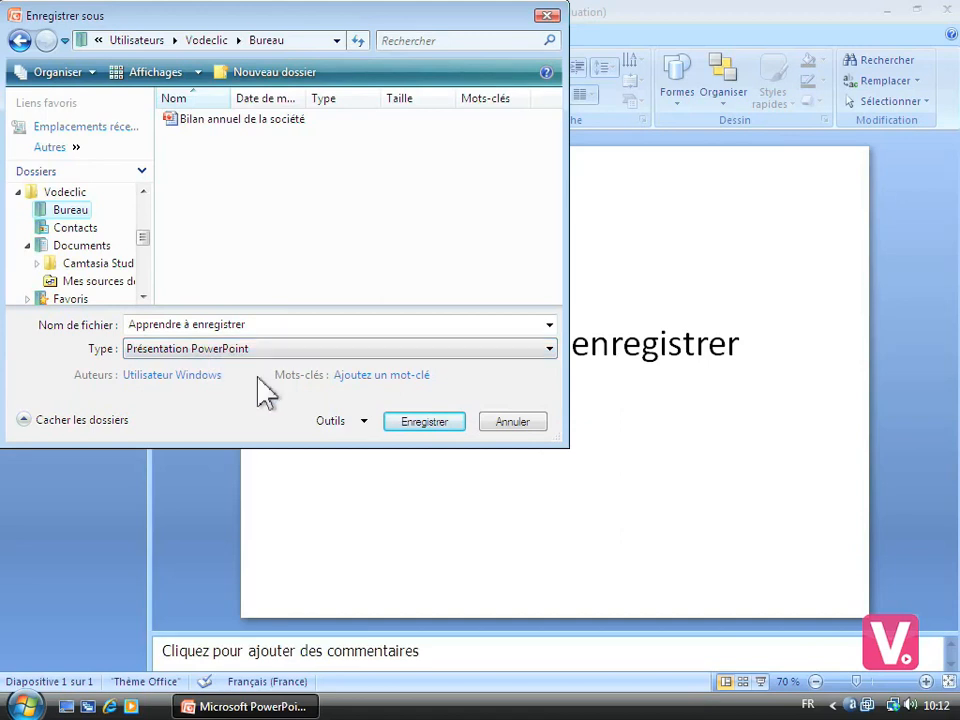
left_click(432, 430)
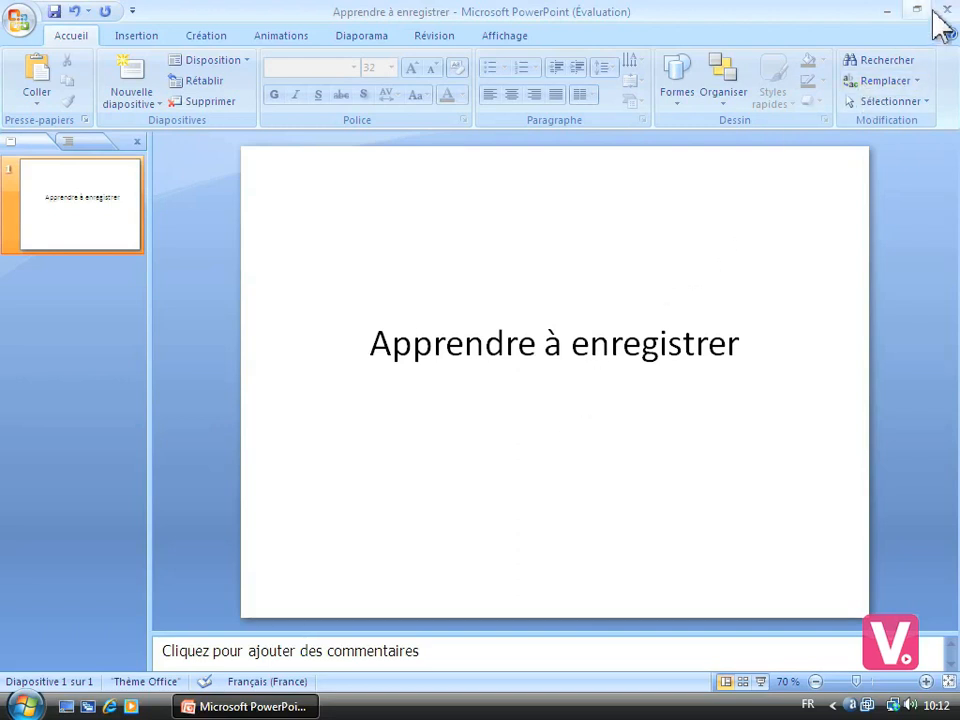
left_click(944, 12)
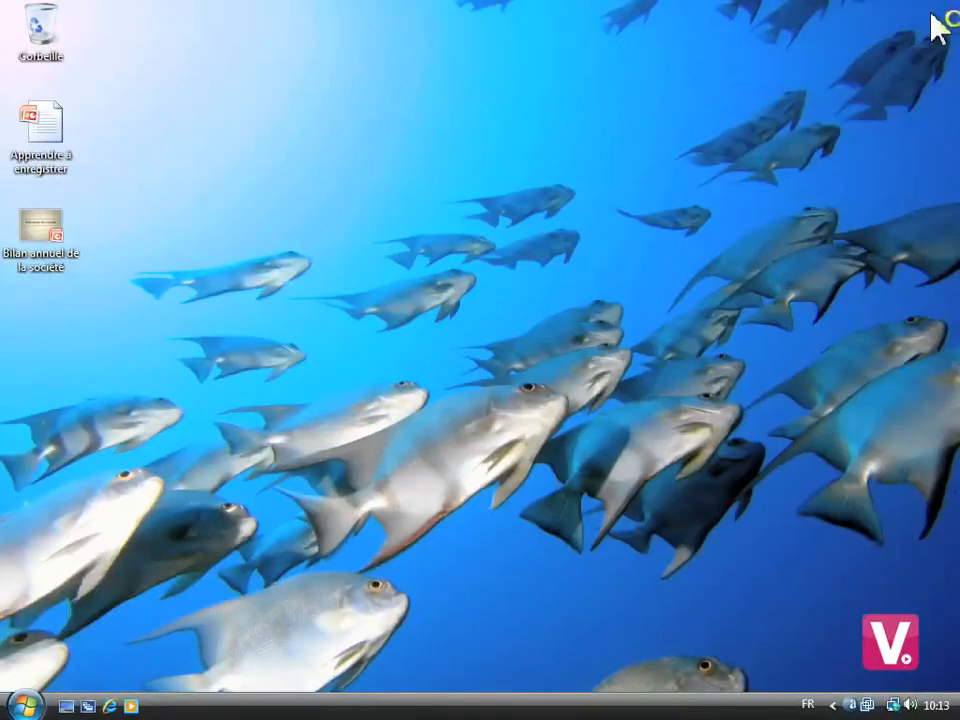
Reopen the "Apprendre à enregistrer" presentation from the desktop and add " !!!" to the end of the slide title.
double_click(47, 136)
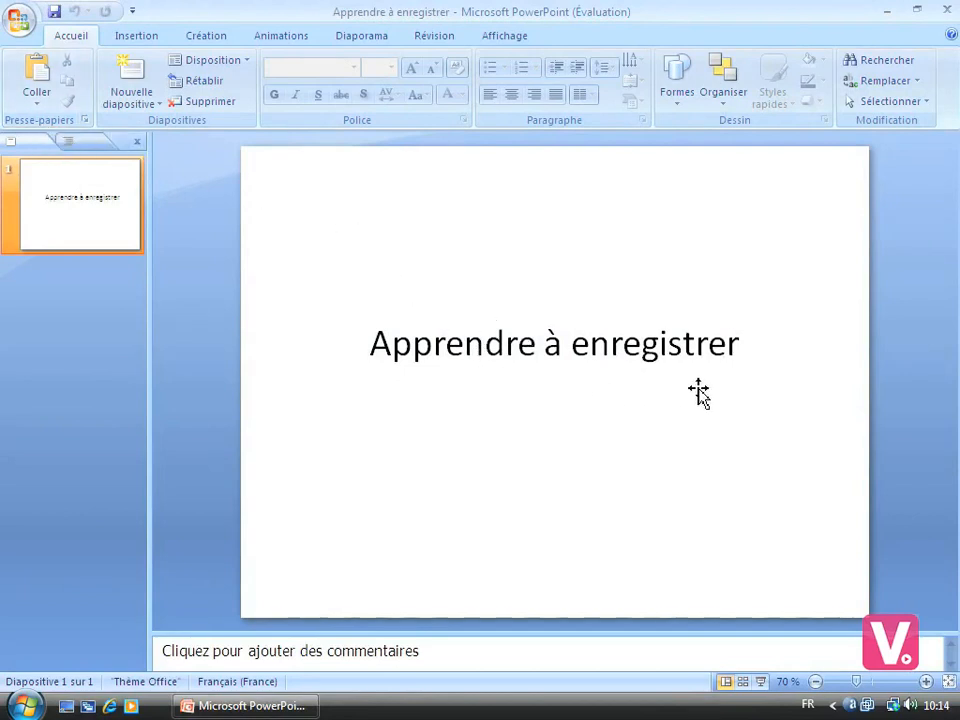
left_click(743, 345)
type("!!!")
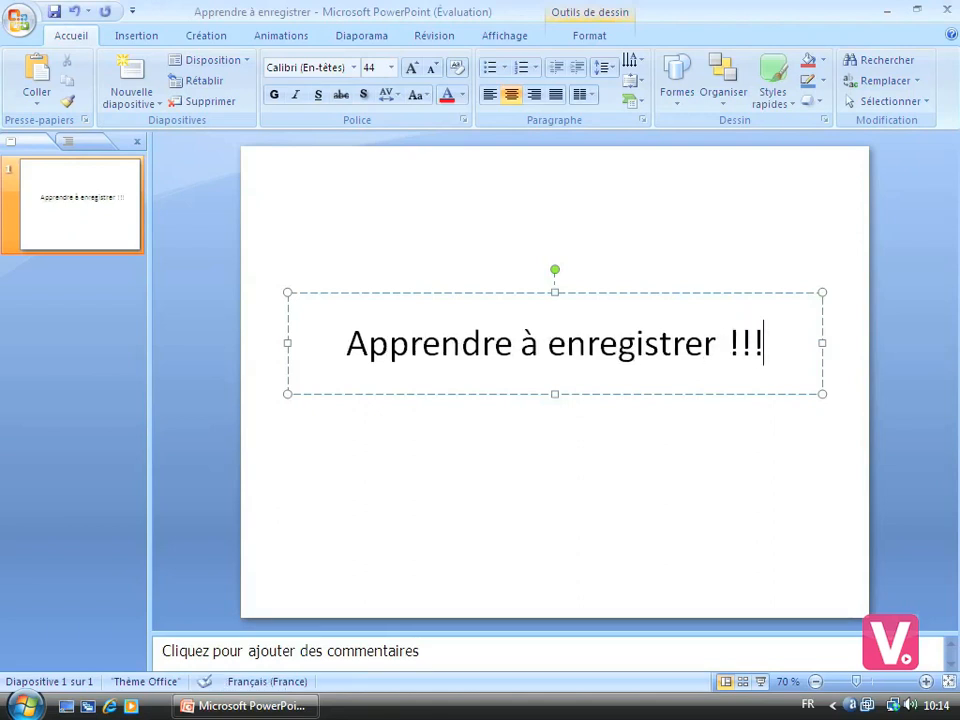
left_click(626, 464)
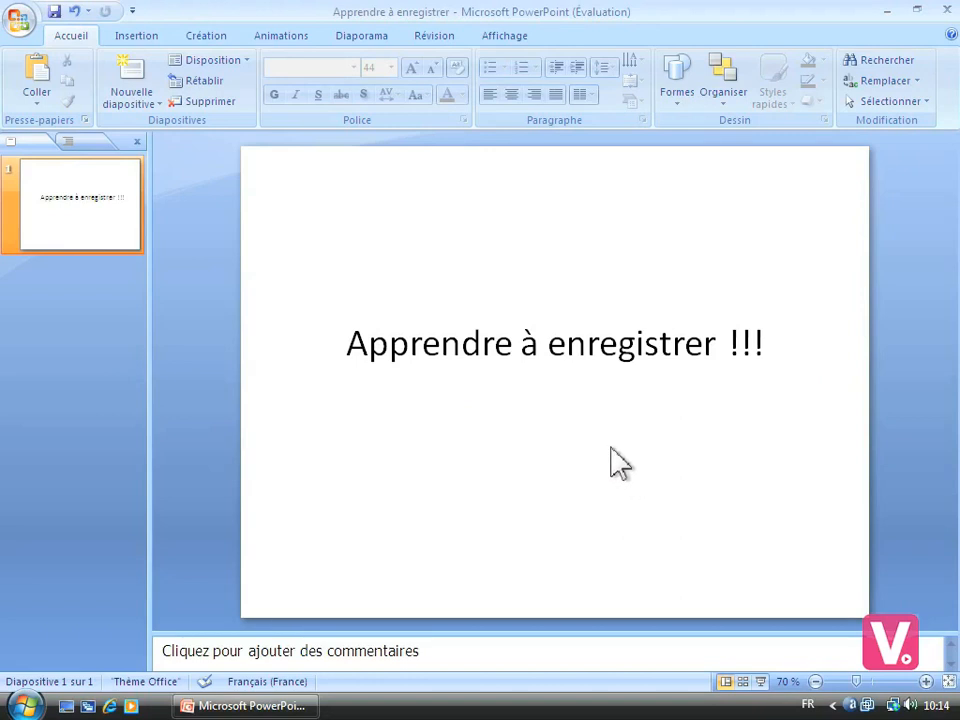
Save the edited presentation under its existing name, and reopen it from the desktop after closing it.
left_click(19, 22)
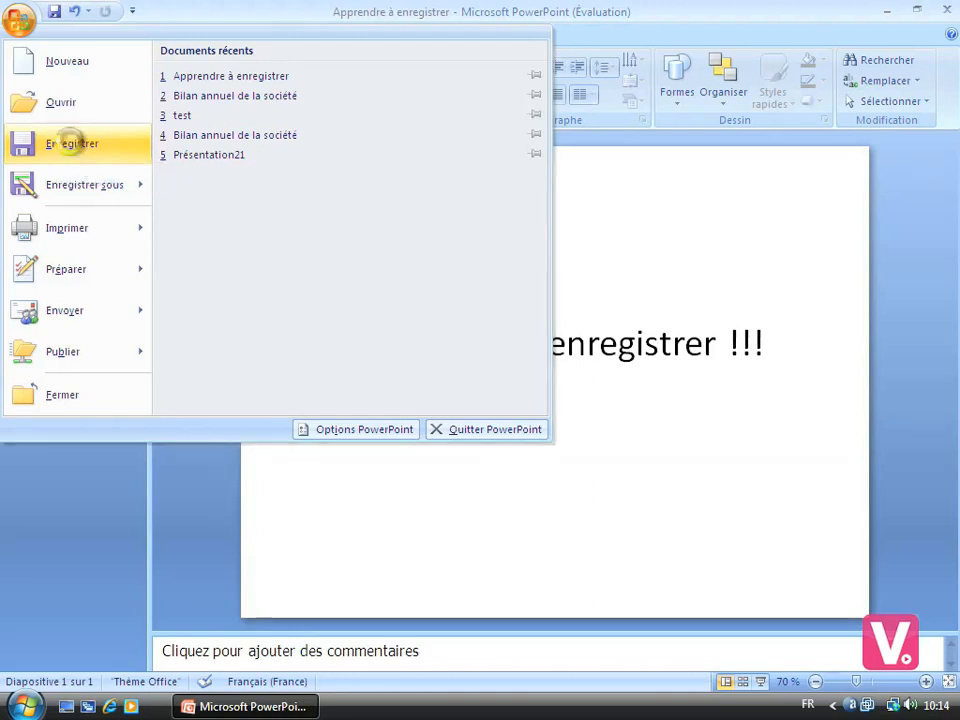
left_click(62, 147)
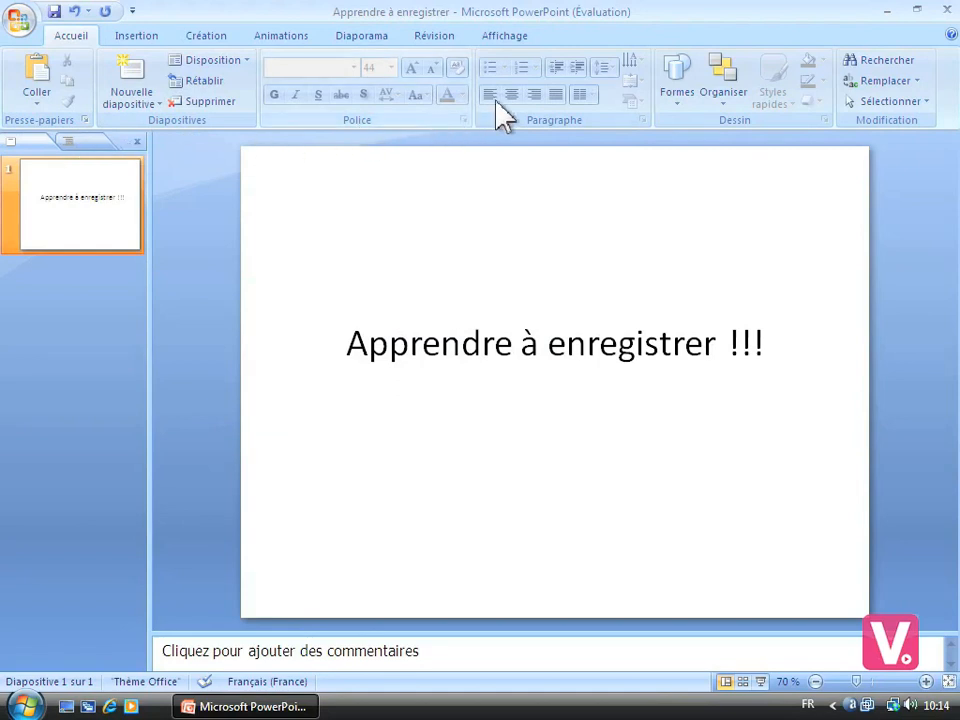
left_click(943, 12)
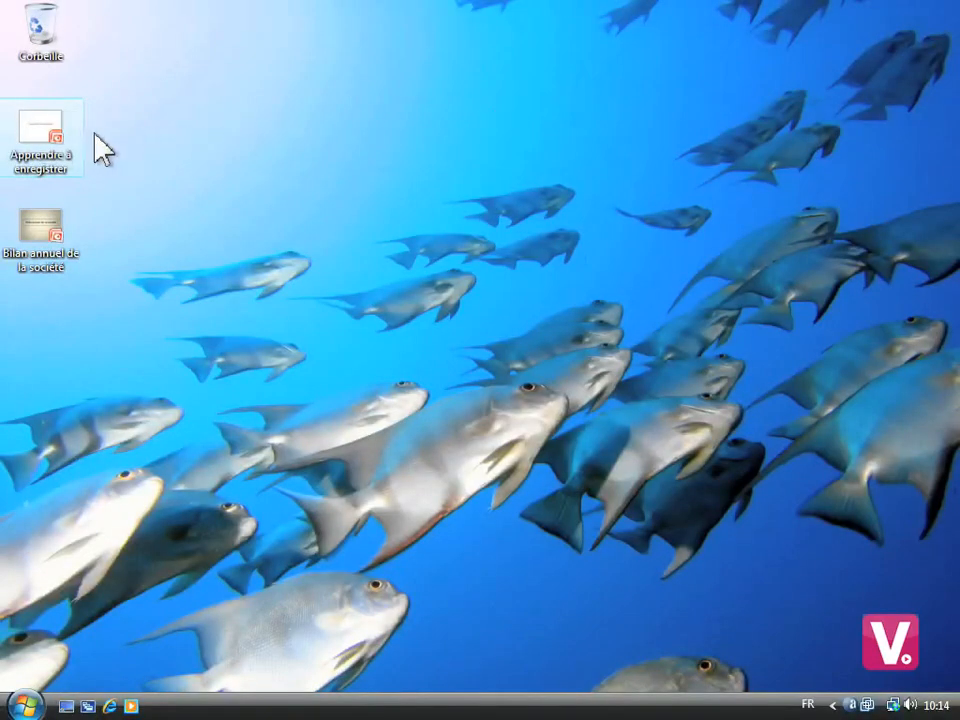
double_click(41, 136)
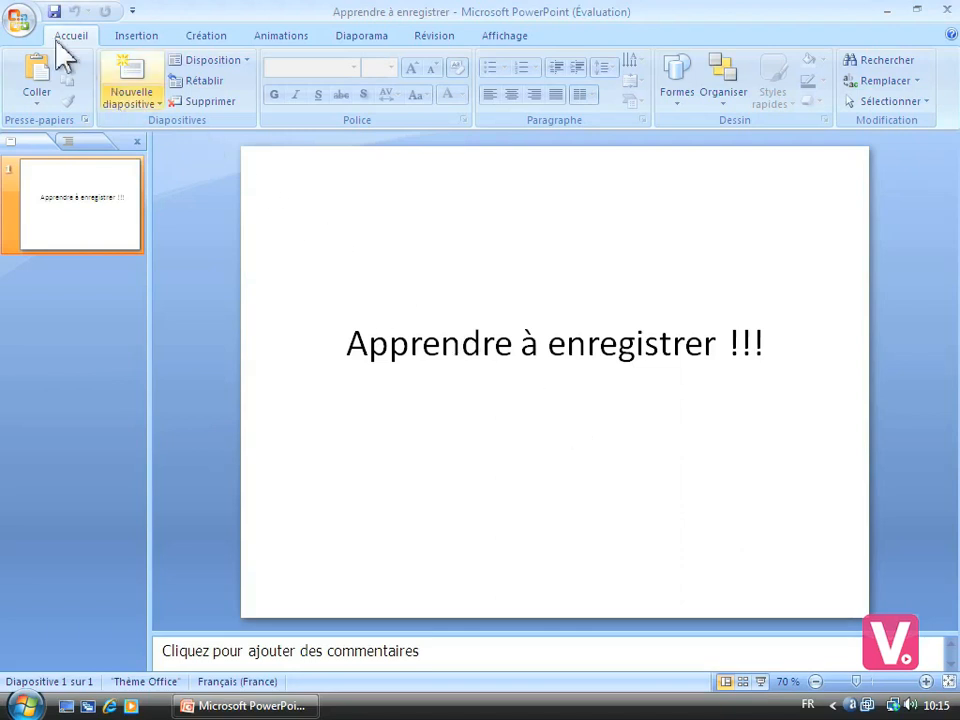
Examine the default folder for saving presentations in the program's Enregistrement options.
left_click(22, 26)
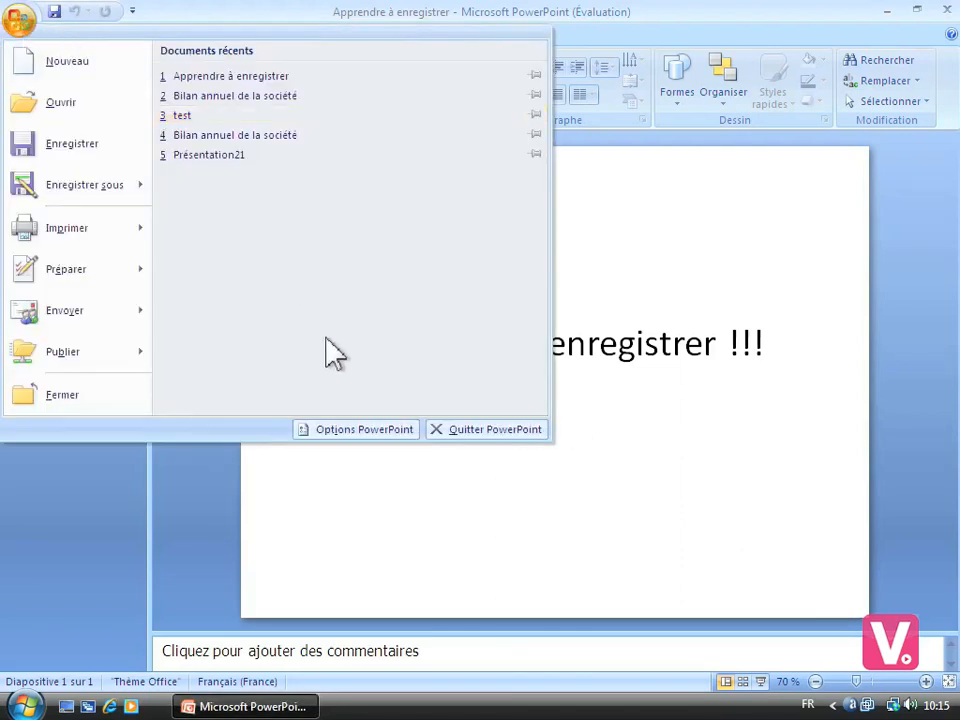
left_click(380, 432)
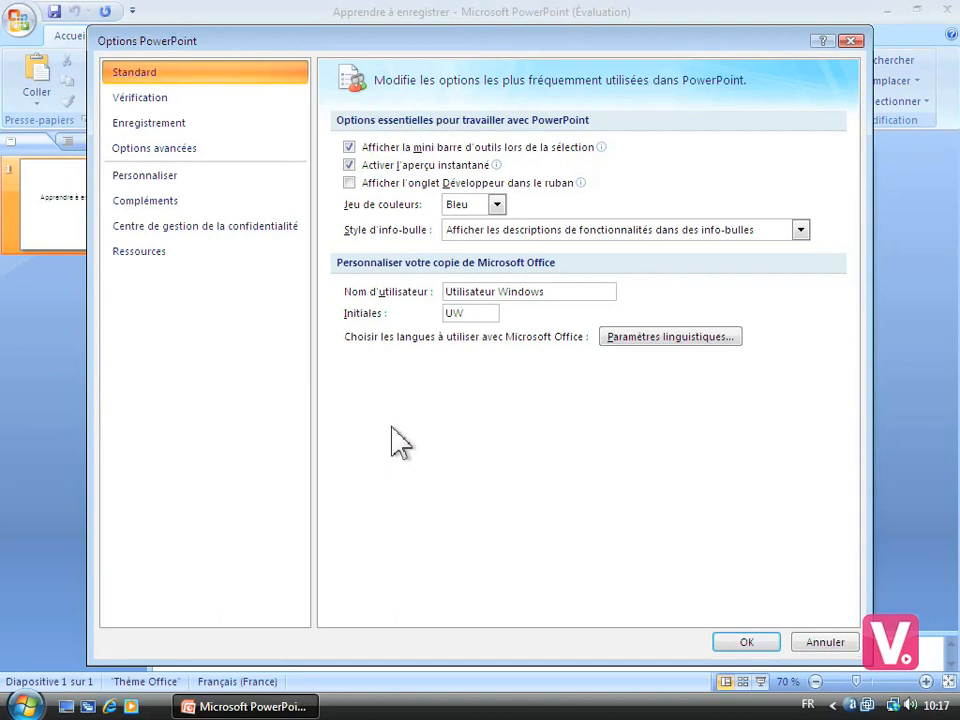
left_click(193, 125)
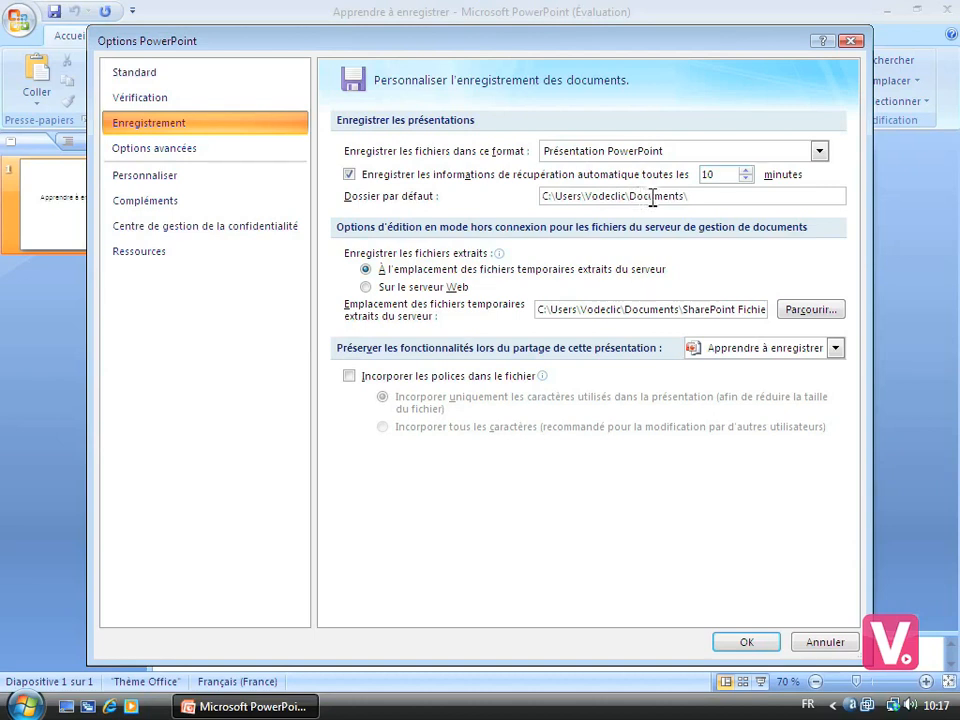
left_click_drag(688, 197, 628, 196)
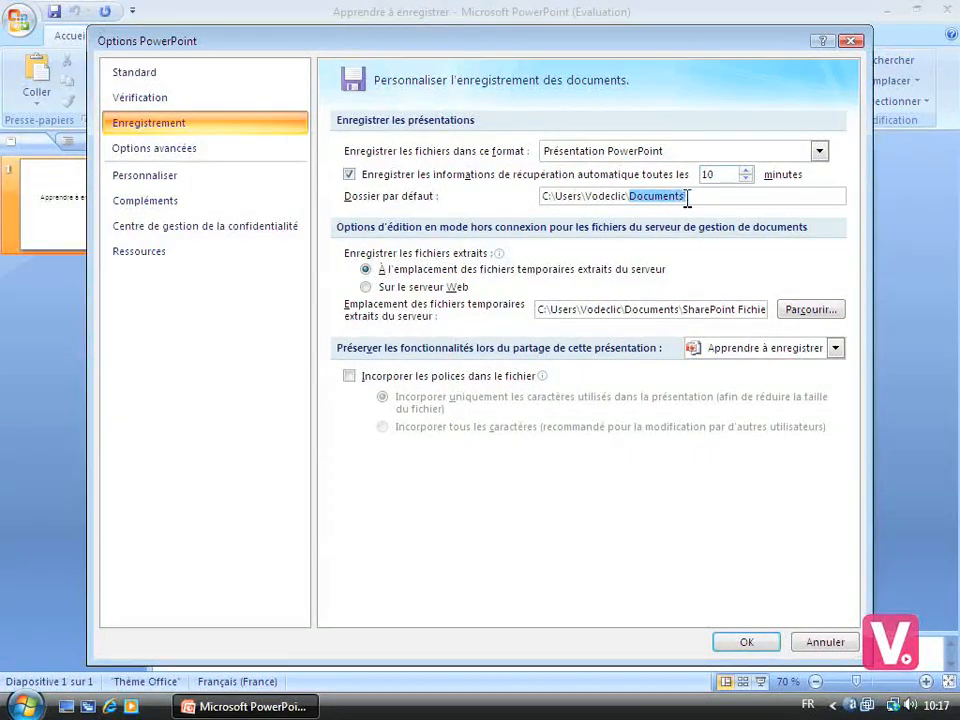
left_click(688, 196)
key("BackSpace")
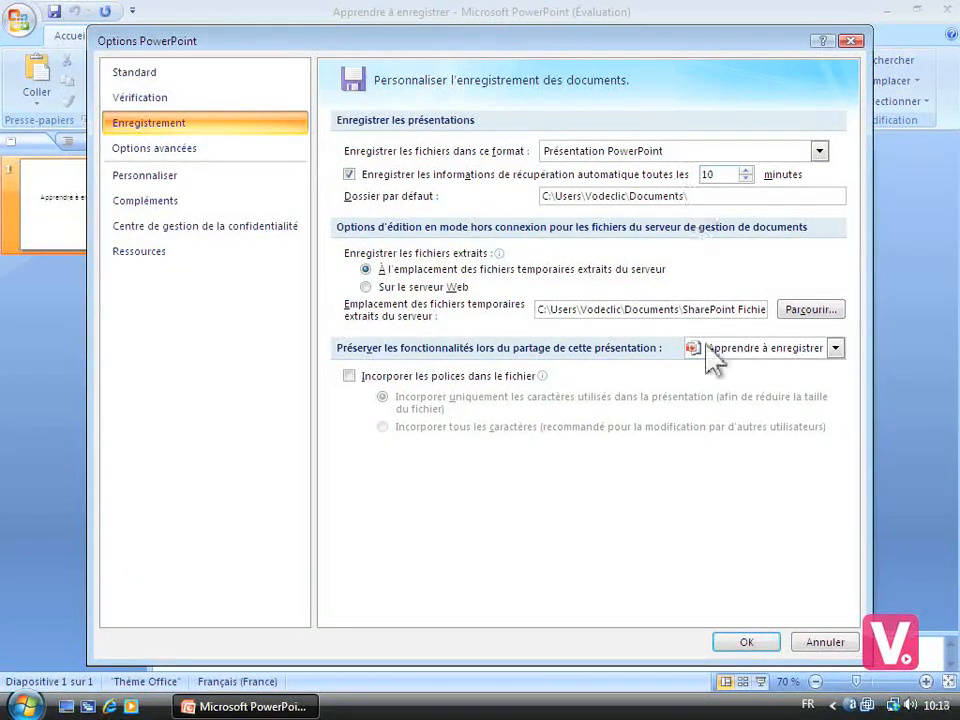
left_click(744, 642)
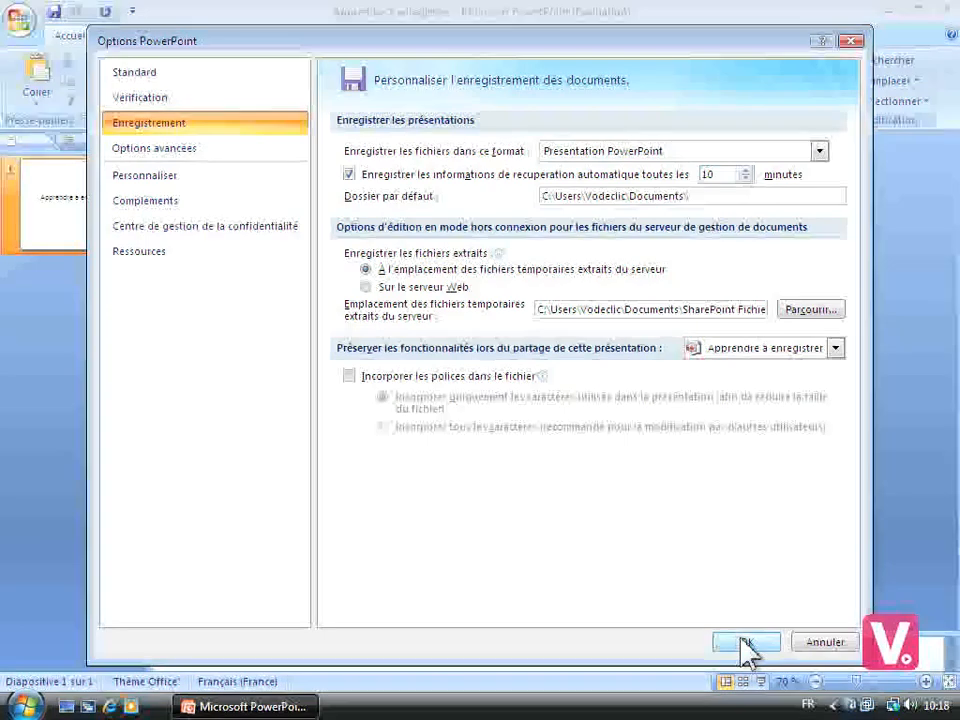
left_click(824, 645)
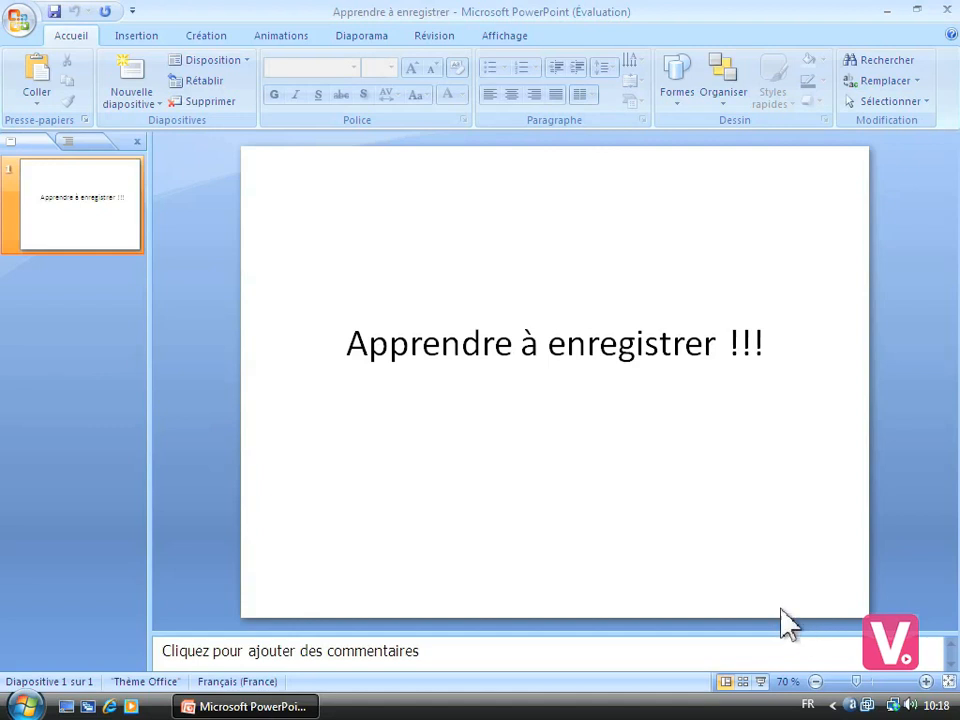
Save a copy of the presentation in the Bureau folder as "Apprendre à enregistrer 2" in Diaporama PowerPoint format.
left_click(18, 20)
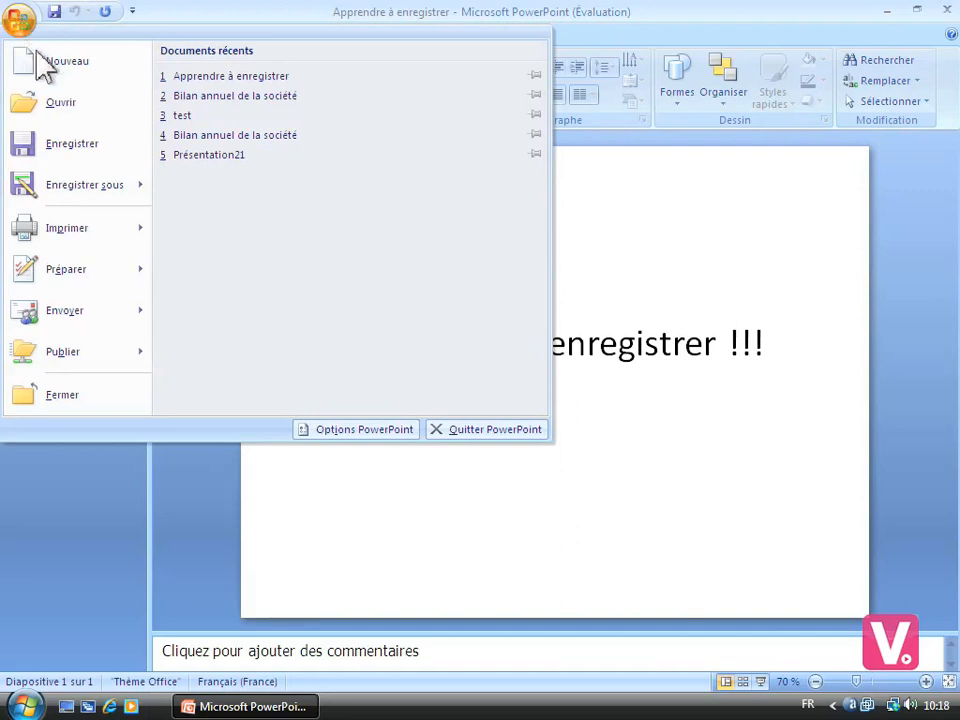
left_click(78, 190)
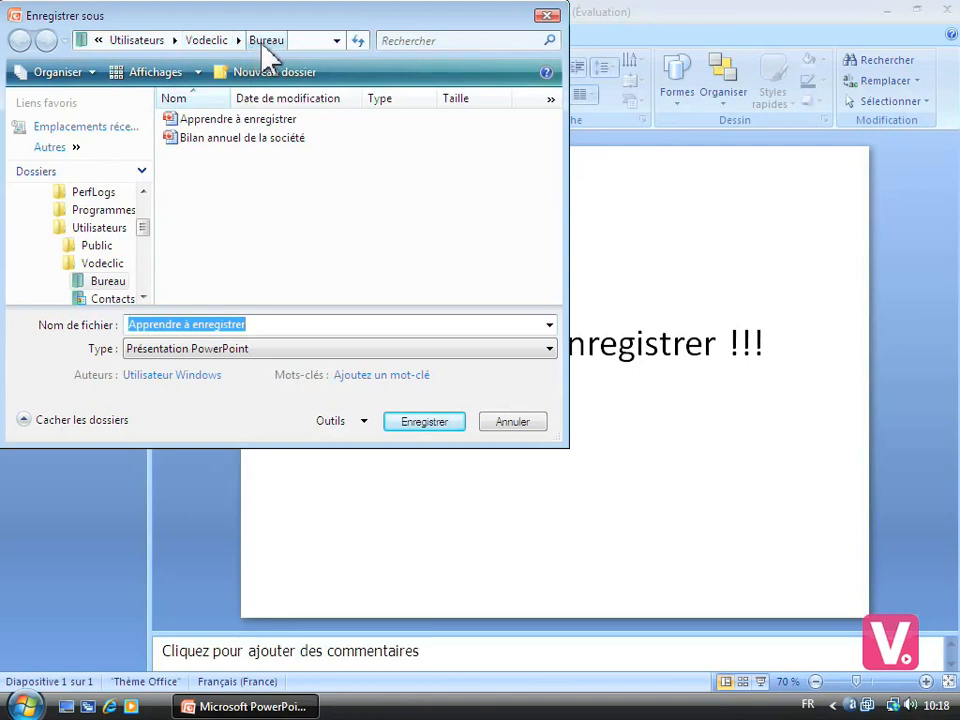
left_click(281, 326)
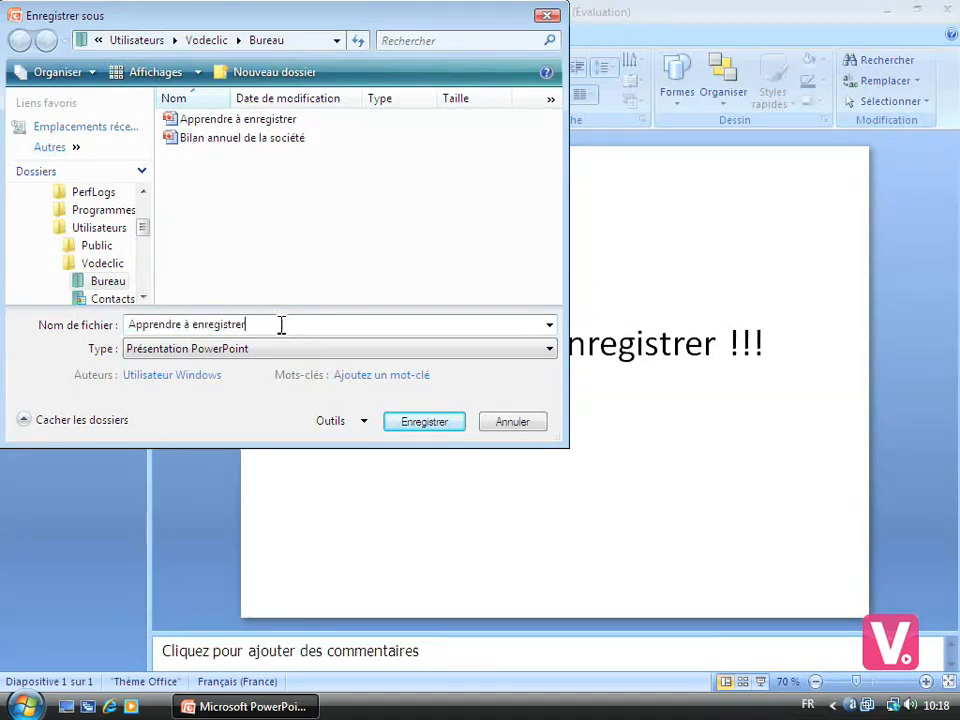
type("2")
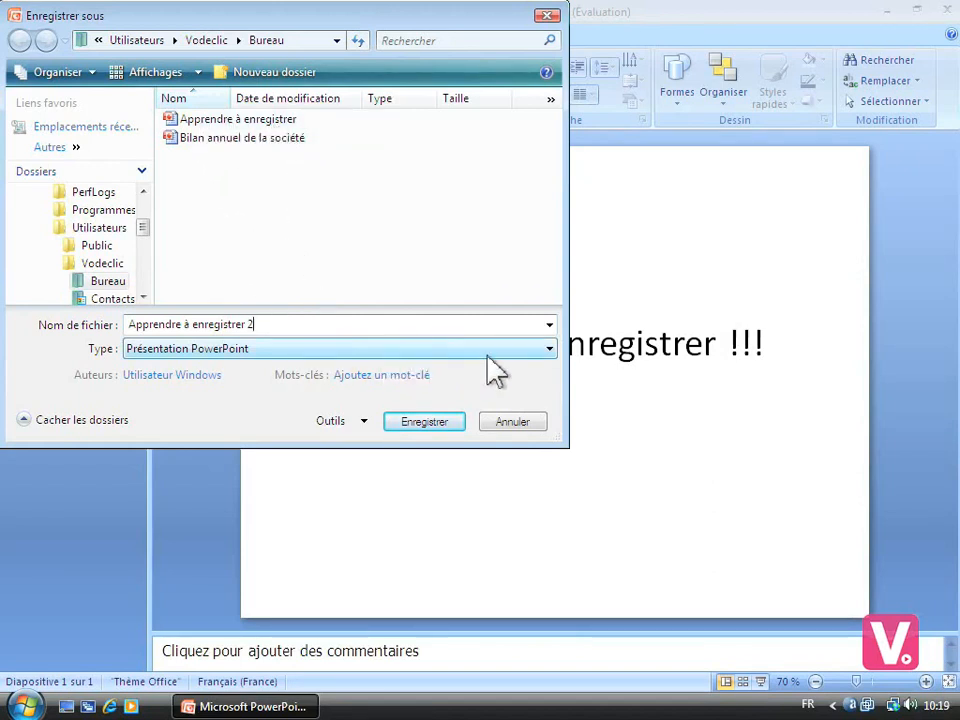
left_click(549, 349)
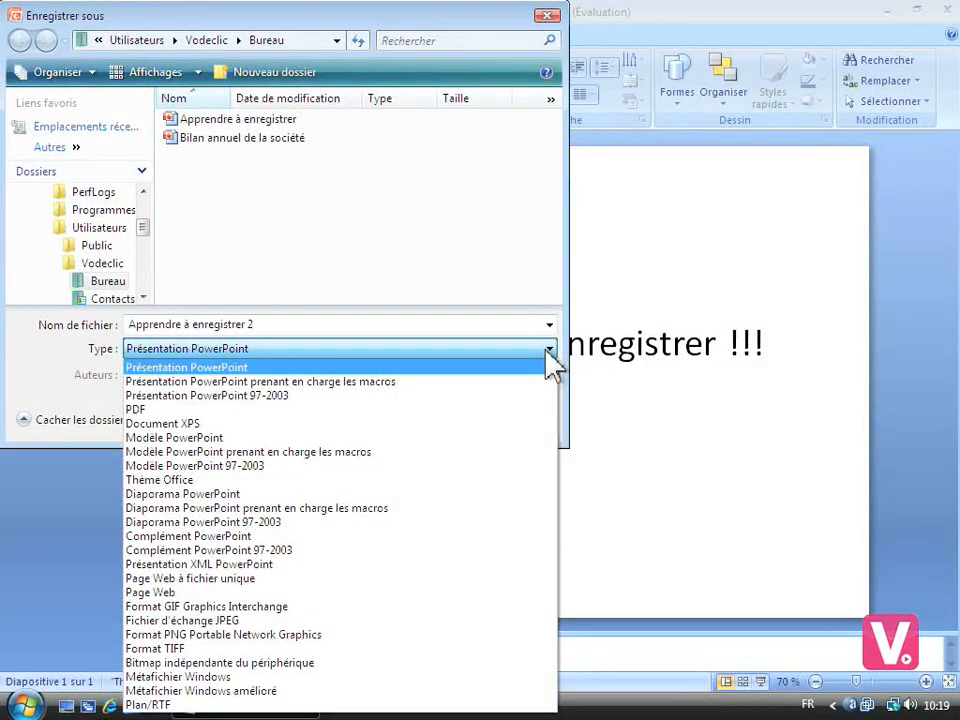
left_click(224, 494)
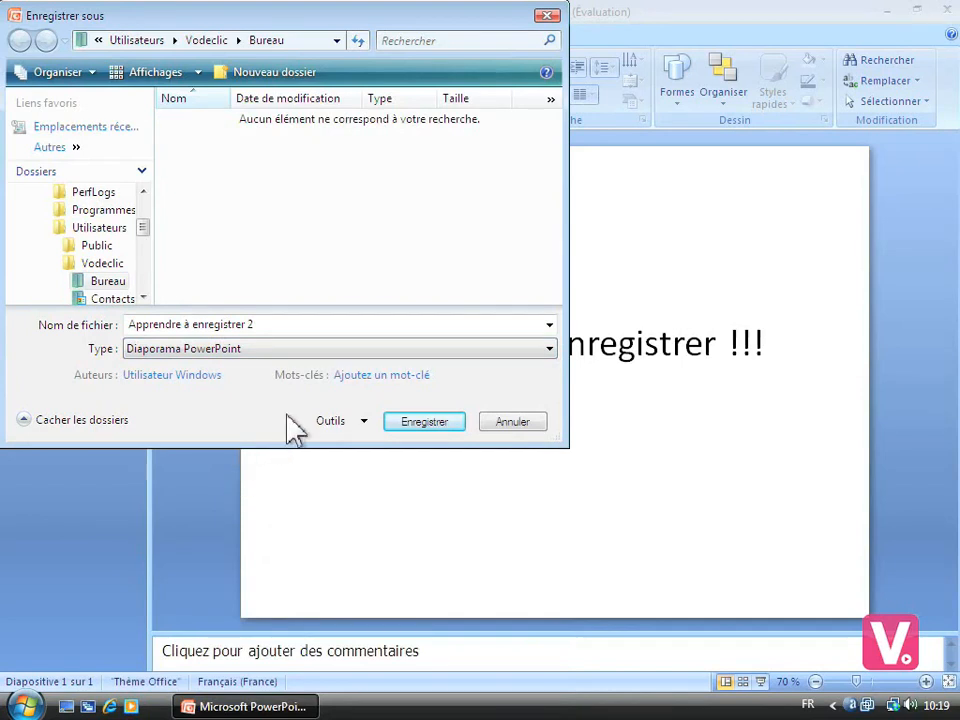
left_click(424, 421)
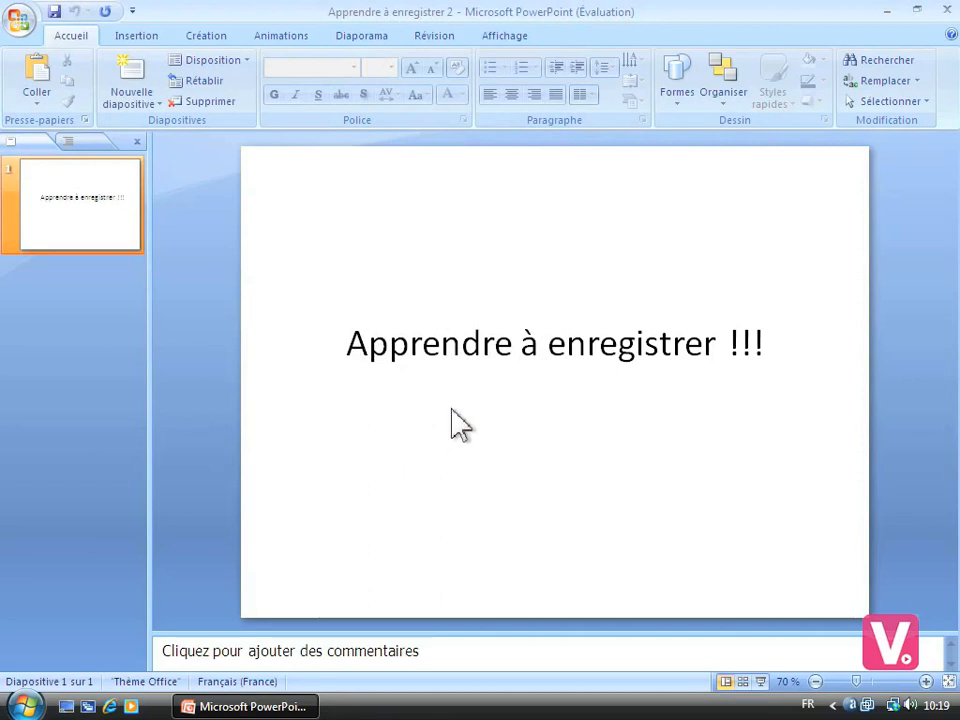
Play the "Apprendre à enregistrer 2" slide show from the desktop, and return to the presentation's editing window.
left_click(886, 11)
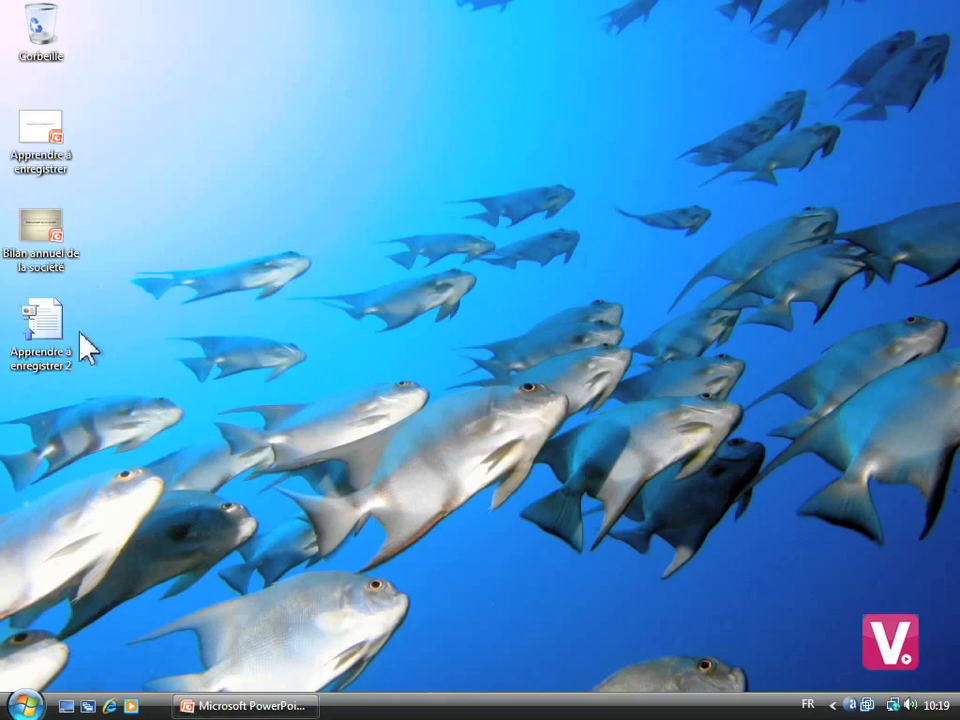
double_click(42, 323)
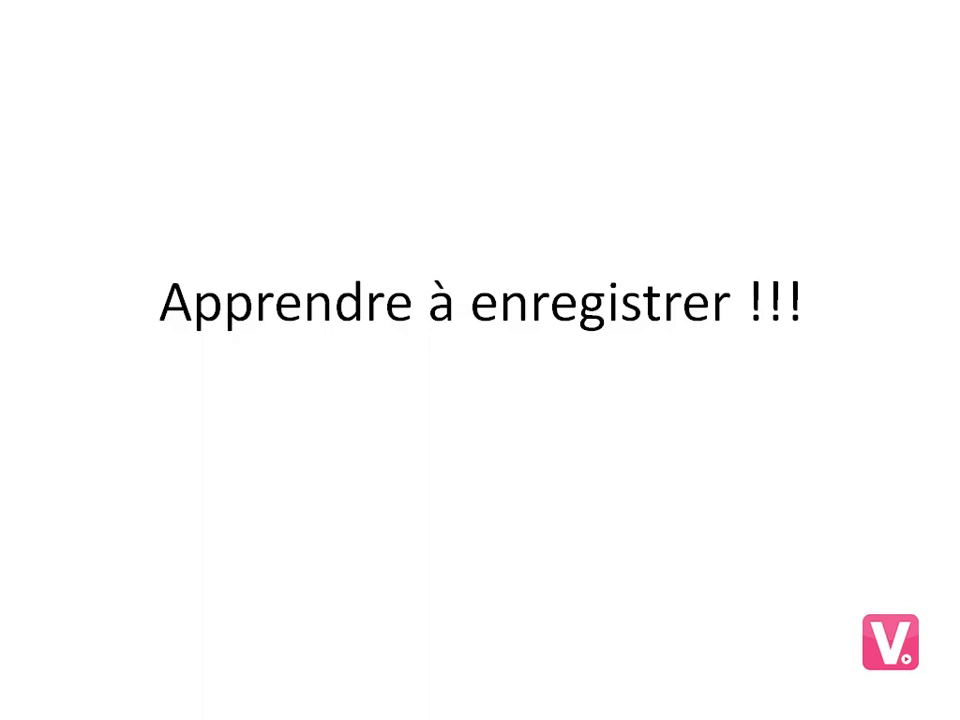
left_click(42, 322)
left_click(42, 322)
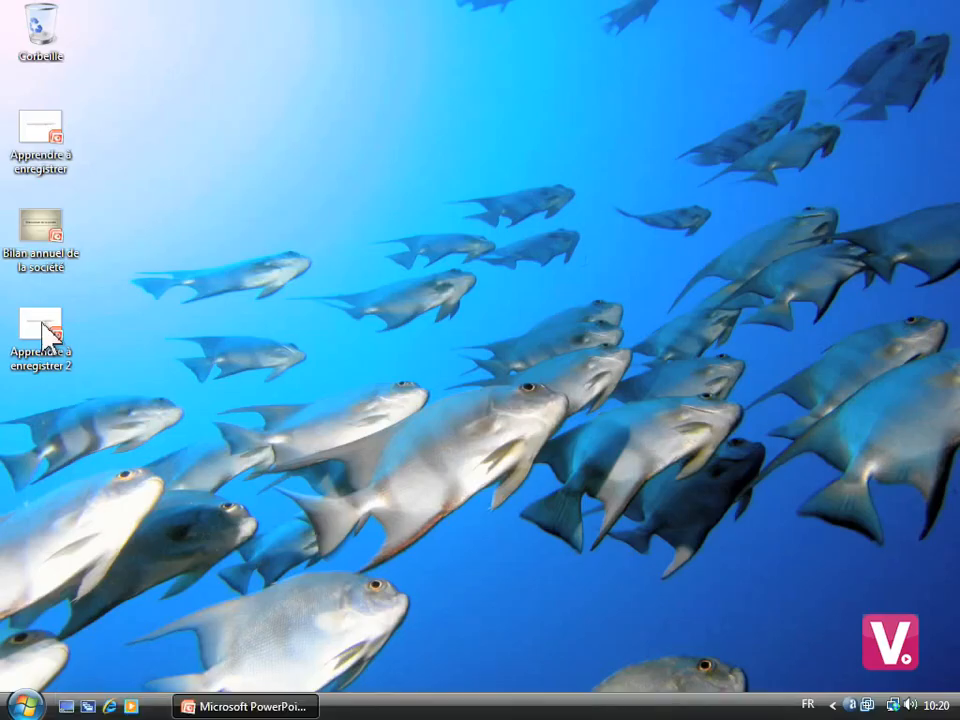
left_click(280, 706)
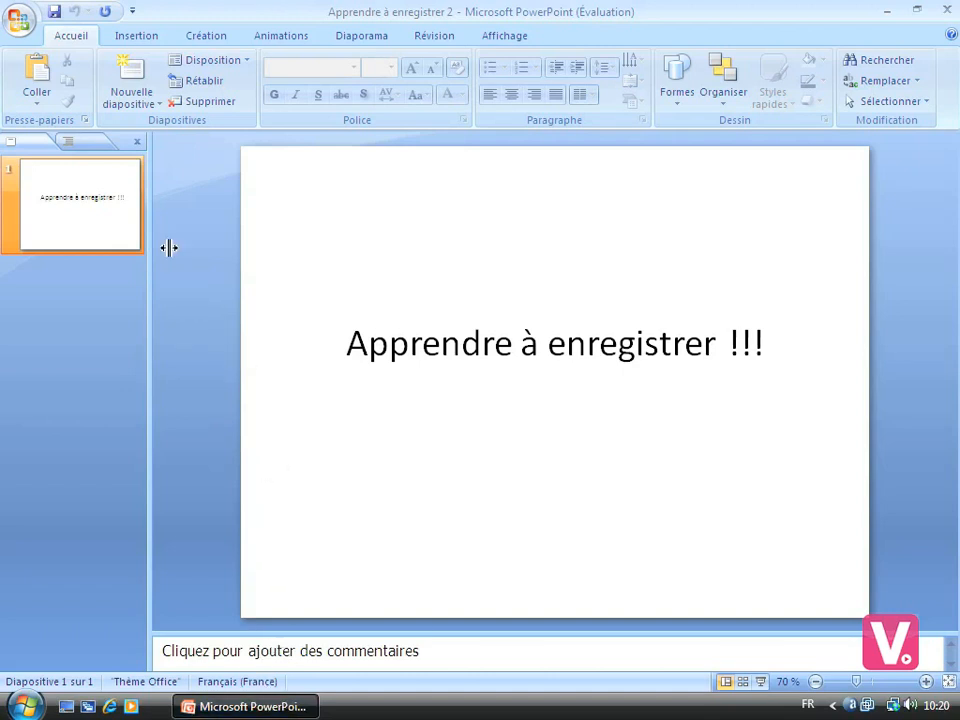
Set automatic recovery information to be saved every 5 minutes in the program's Enregistrement options.
left_click(21, 21)
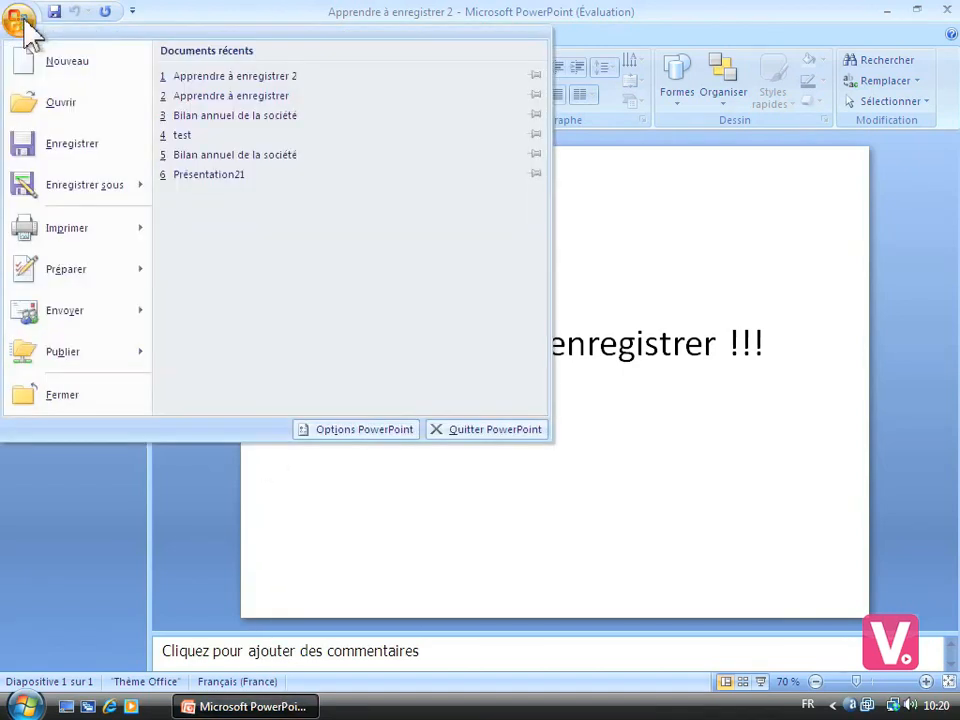
left_click(356, 428)
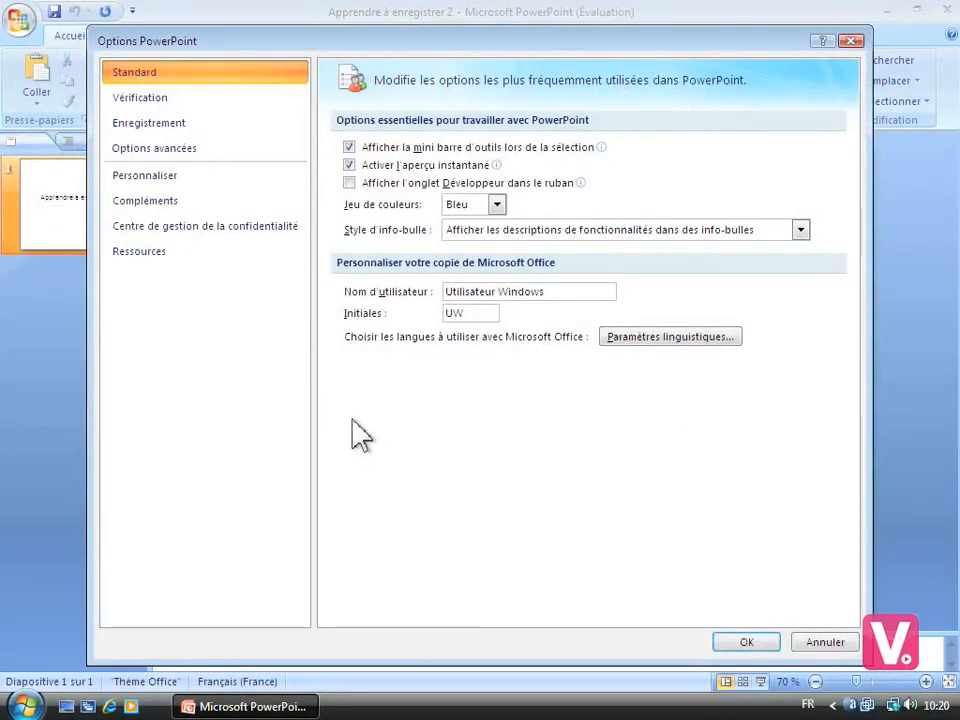
left_click(172, 129)
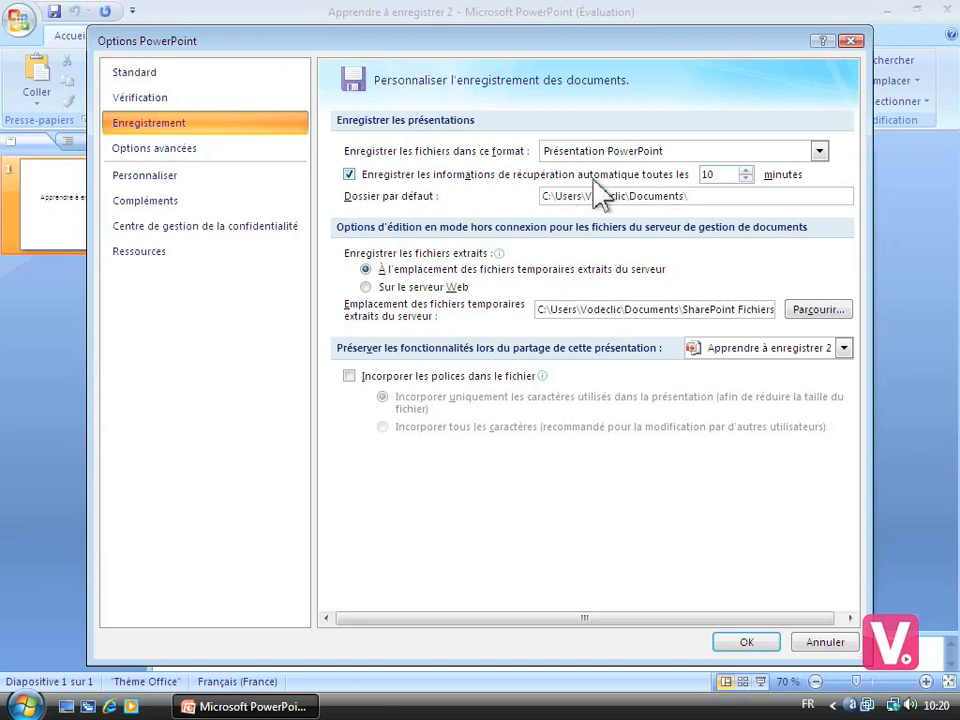
left_click(746, 171)
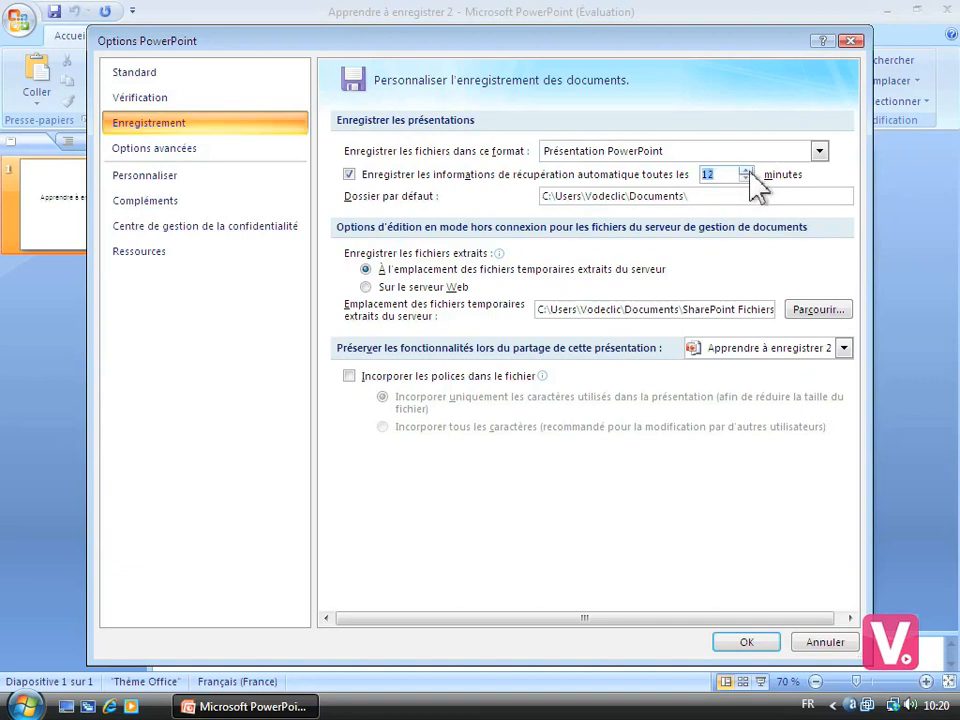
left_click(746, 179)
left_click(746, 179)
left_click(746, 179)
left_click(746, 179)
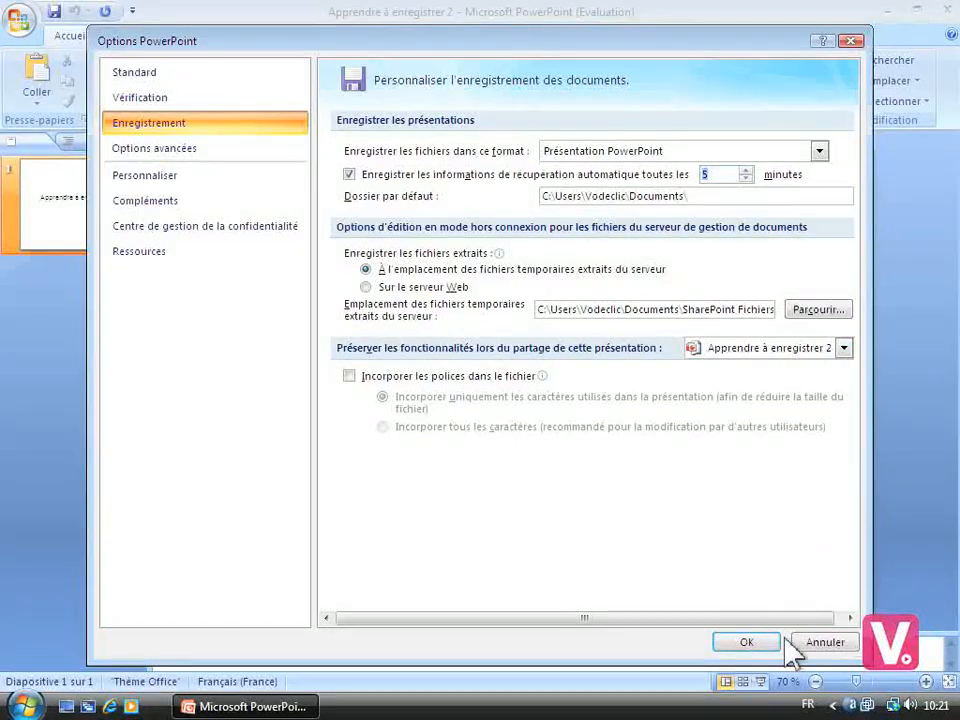
left_click(746, 641)
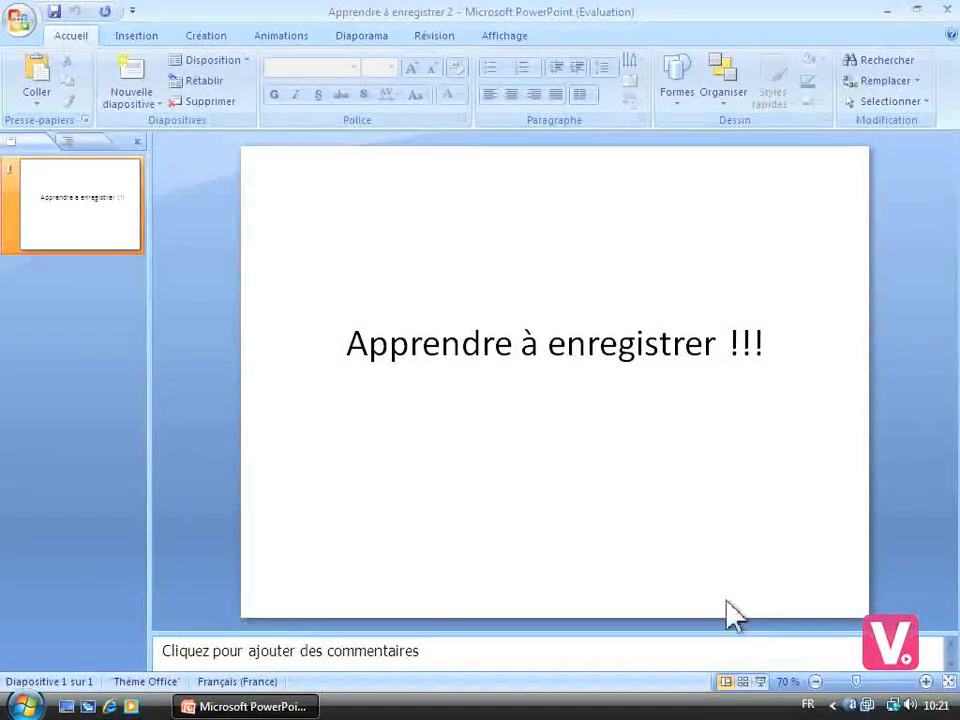